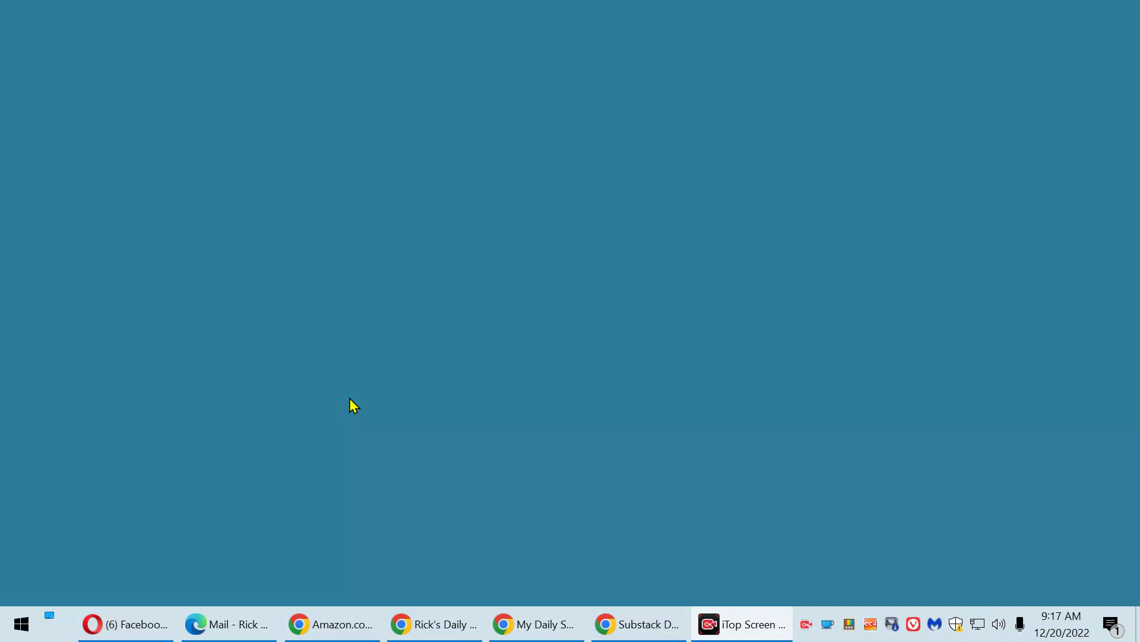
Search Start for 'reg' and bring up the Registry Editor best match's options
{"action": "left_click", "coordinate": [22, 624]}
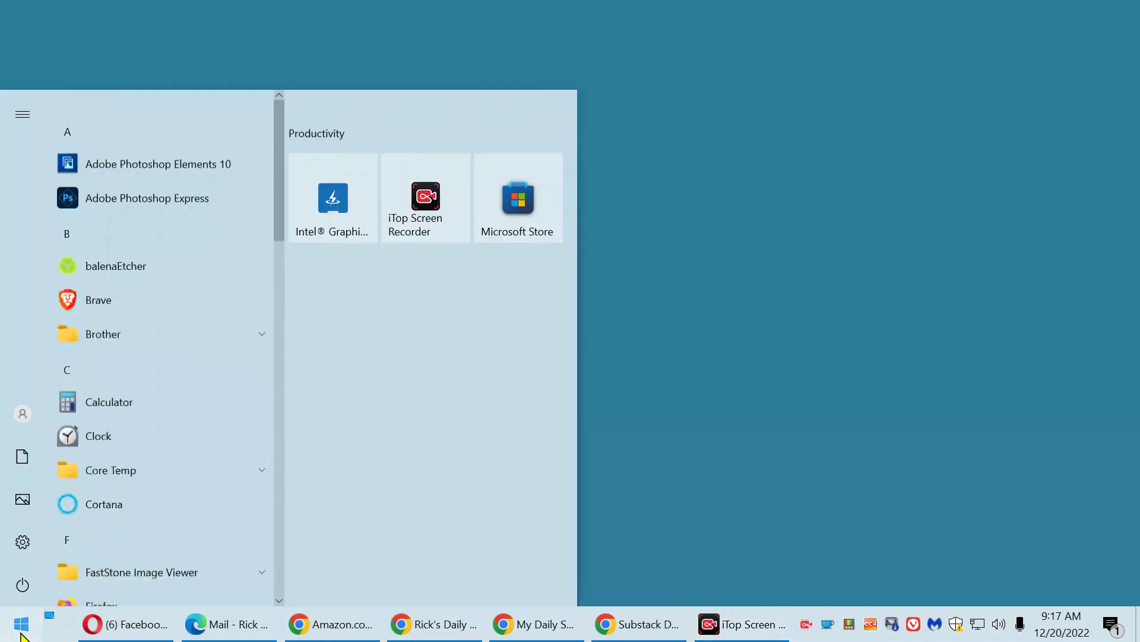
{"action": "type", "text": "reg"}
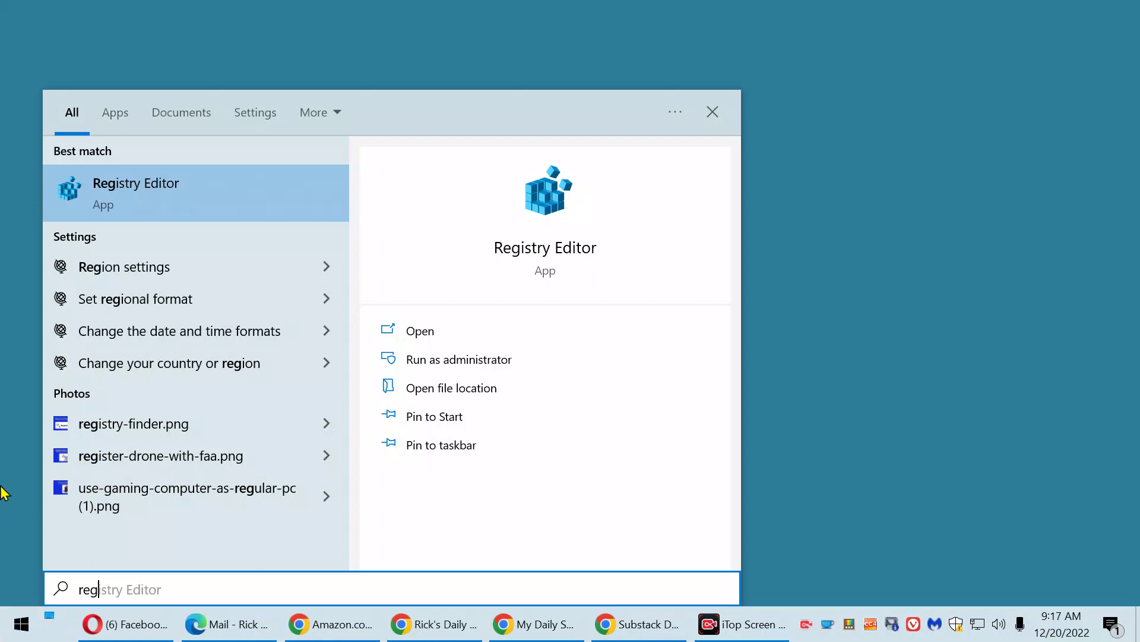
{"action": "right_click", "coordinate": [124, 190]}
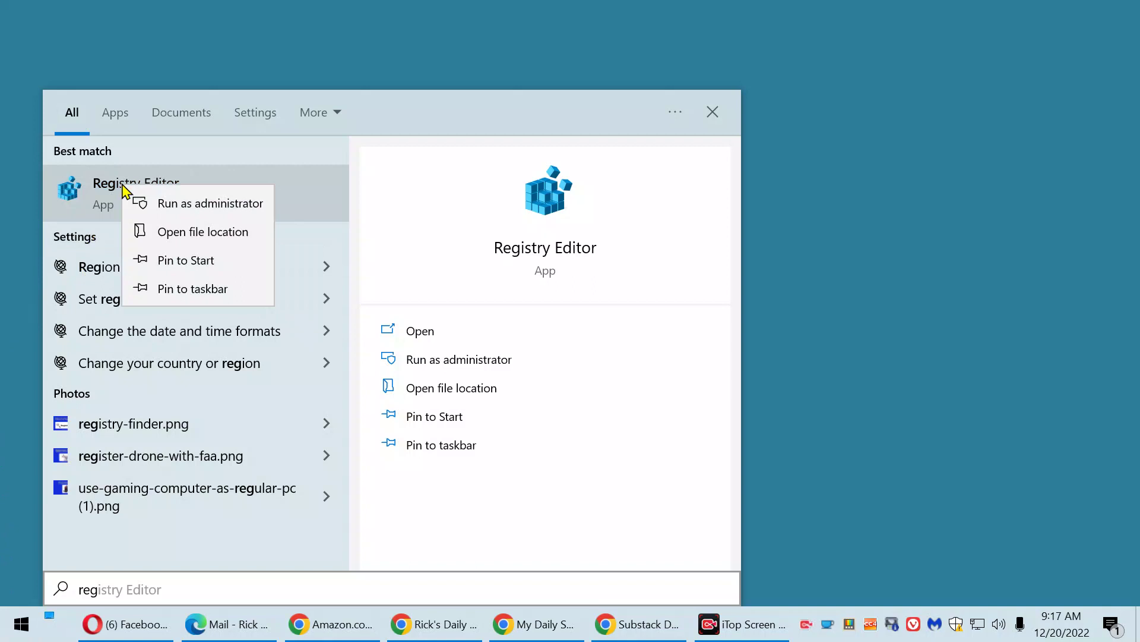
Pin Registry Editor to Start, check its new tile, then close the Start menu
{"action": "left_click", "coordinate": [189, 260]}
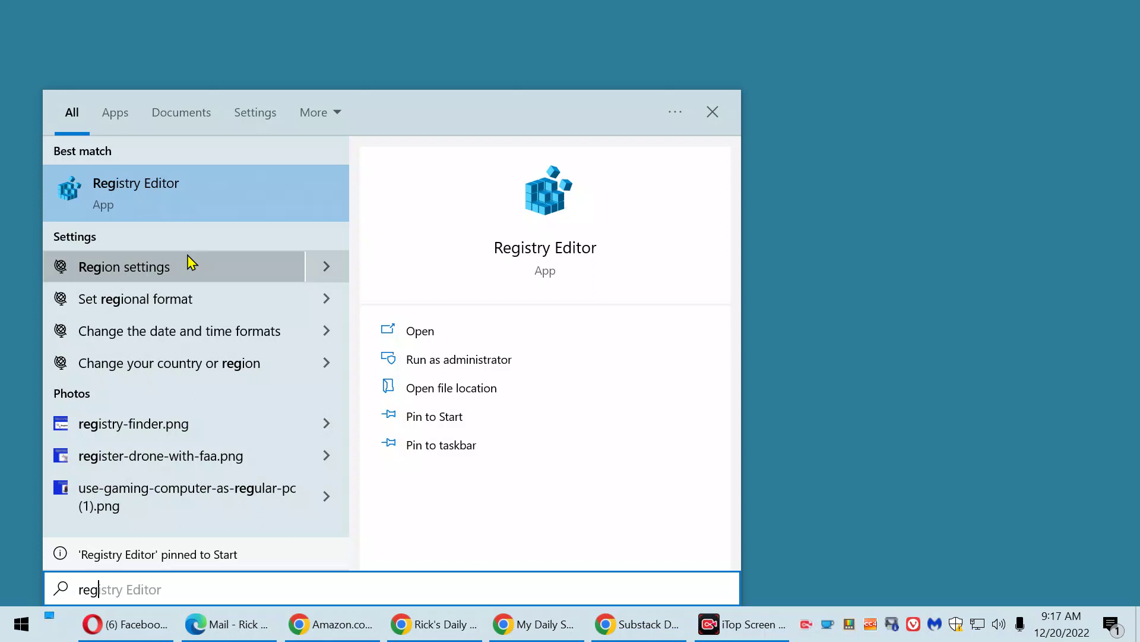
{"action": "left_click", "coordinate": [22, 626]}
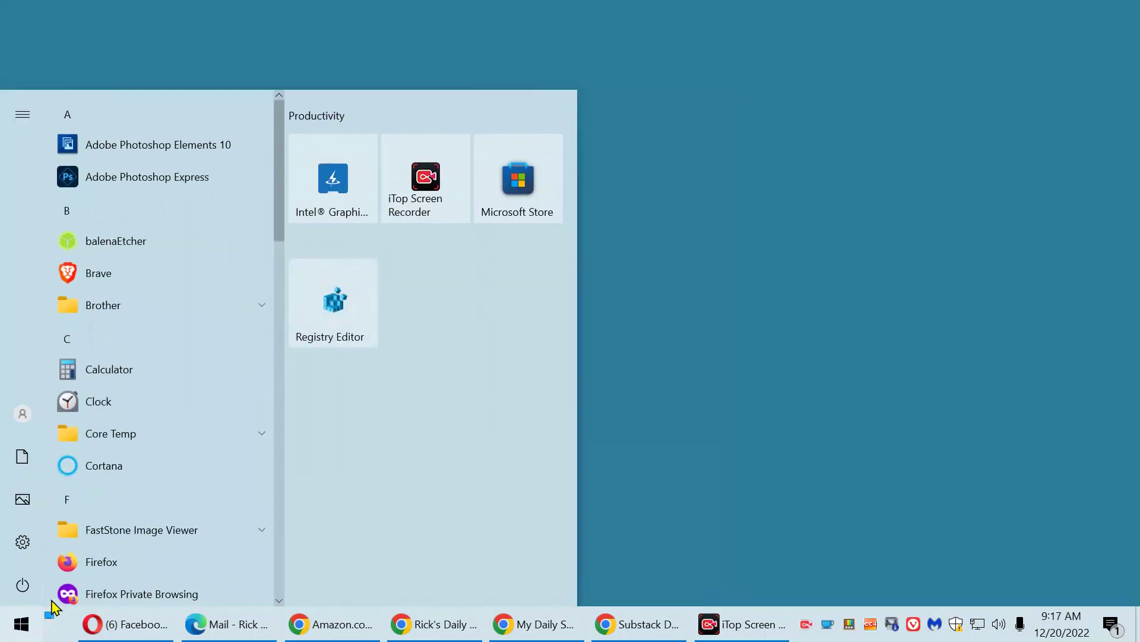
{"action": "left_click", "coordinate": [363, 315]}
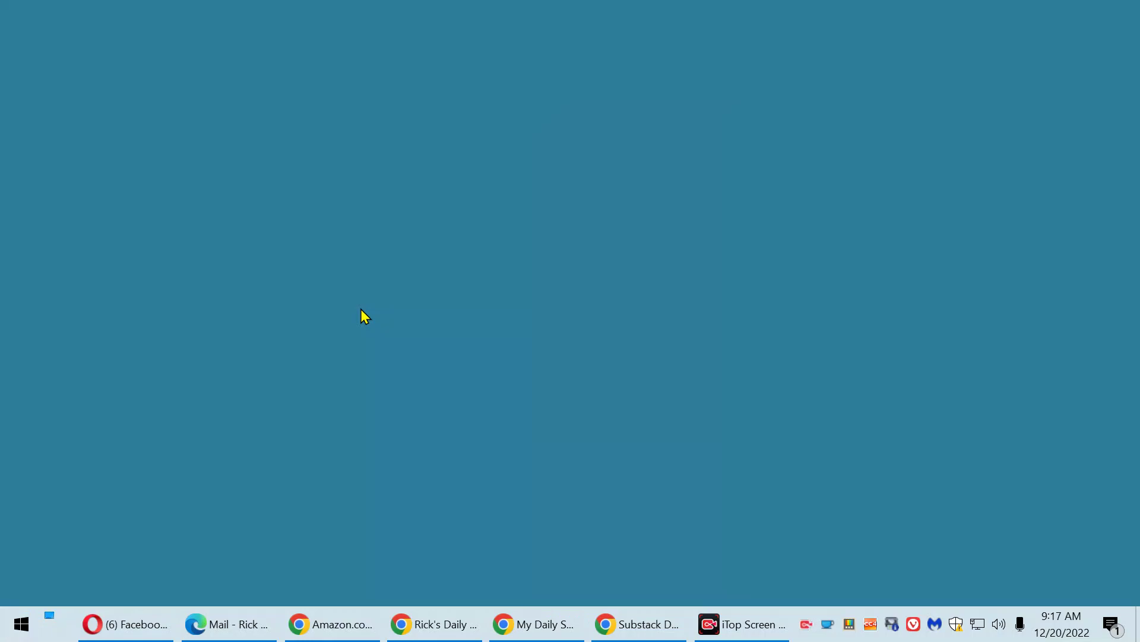